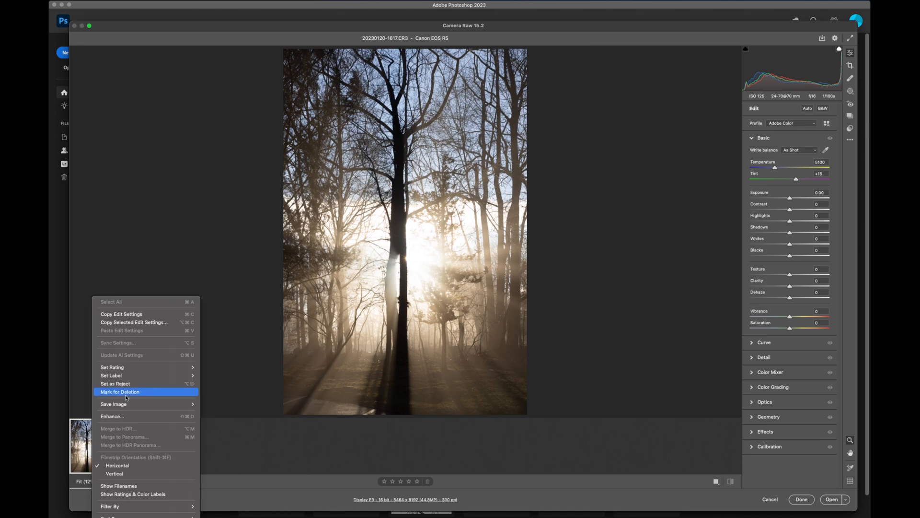
# - Enhance the forest raw photo with Super Resolution to create a higher-resolution DNG copy
pyautogui.click(120, 417)
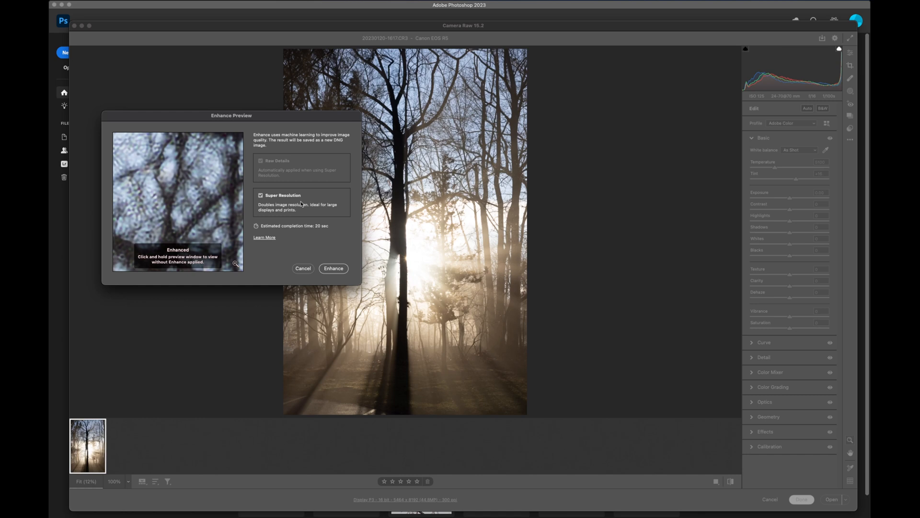
pyautogui.click(344, 271)
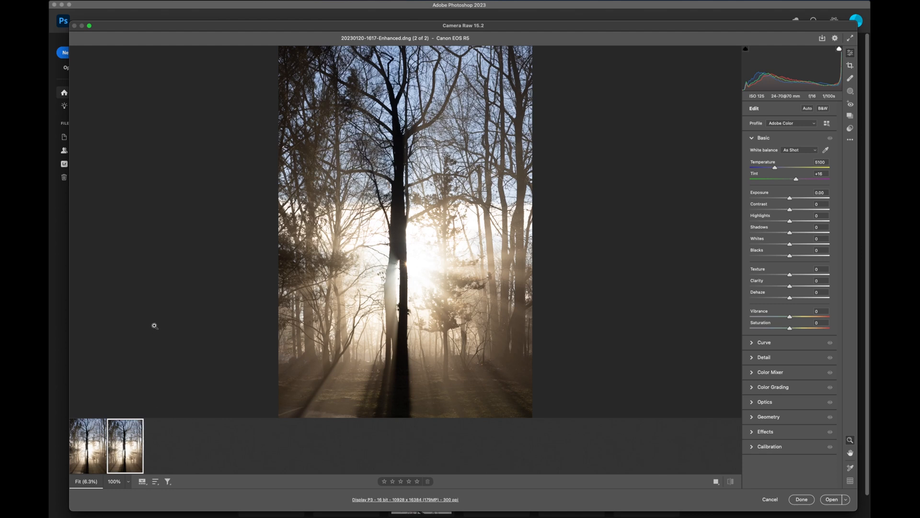
pyautogui.moveTo(123, 446)
# - Apply the automatic tonal adjustments to the enhanced image, comparing them with the unadjusted version
pyautogui.click(807, 110)
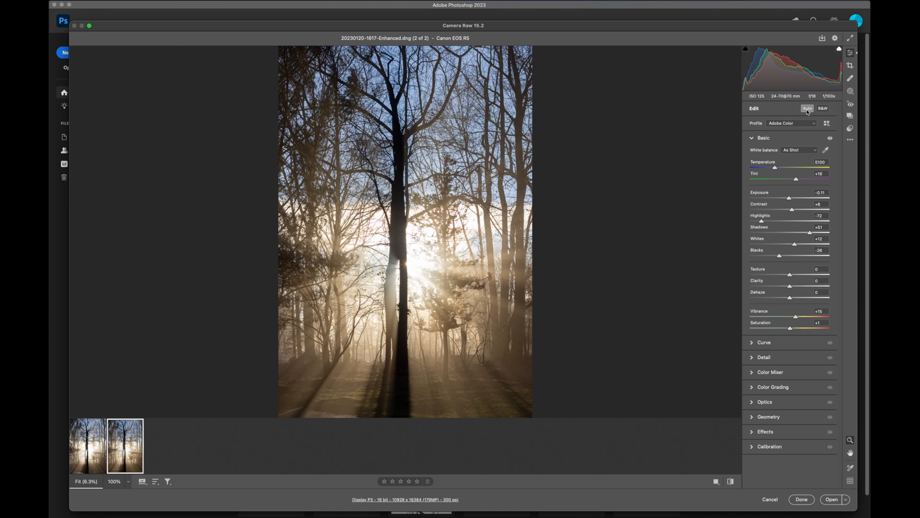
pyautogui.click(807, 110)
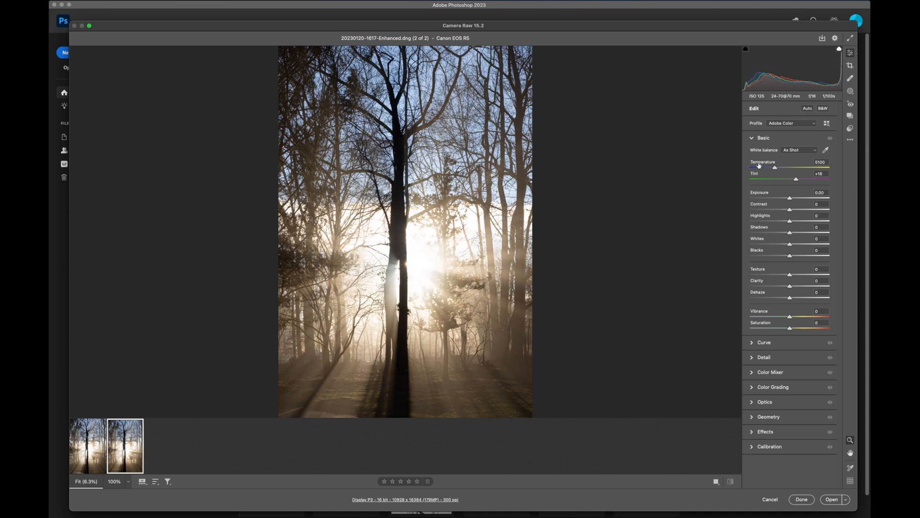
pyautogui.click(808, 110)
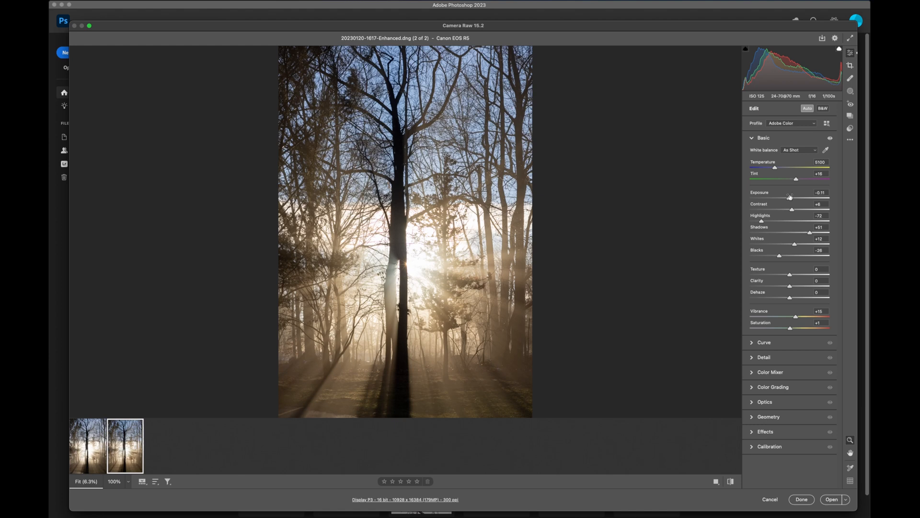
# - Set the enhanced photo's exposure to -0.30 and its contrast to +12
pyautogui.moveTo(790, 197); pyautogui.dragTo(788, 199)
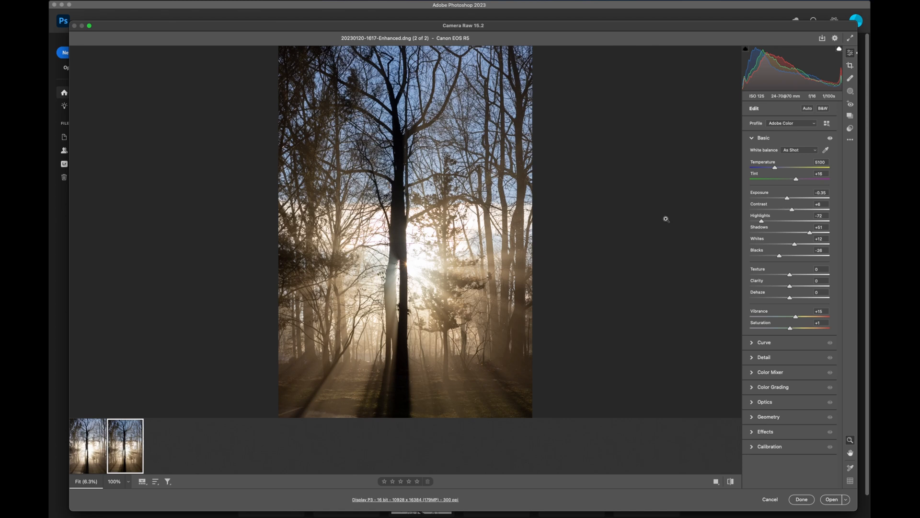
pyautogui.moveTo(792, 198); pyautogui.dragTo(789, 200)
pyautogui.moveTo(793, 211); pyautogui.dragTo(802, 210)
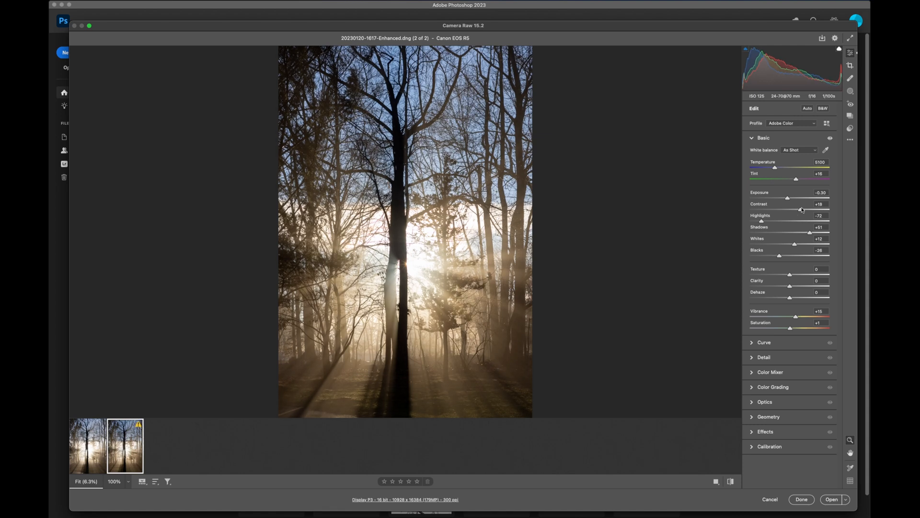
pyautogui.moveTo(802, 210); pyautogui.dragTo(835, 213)
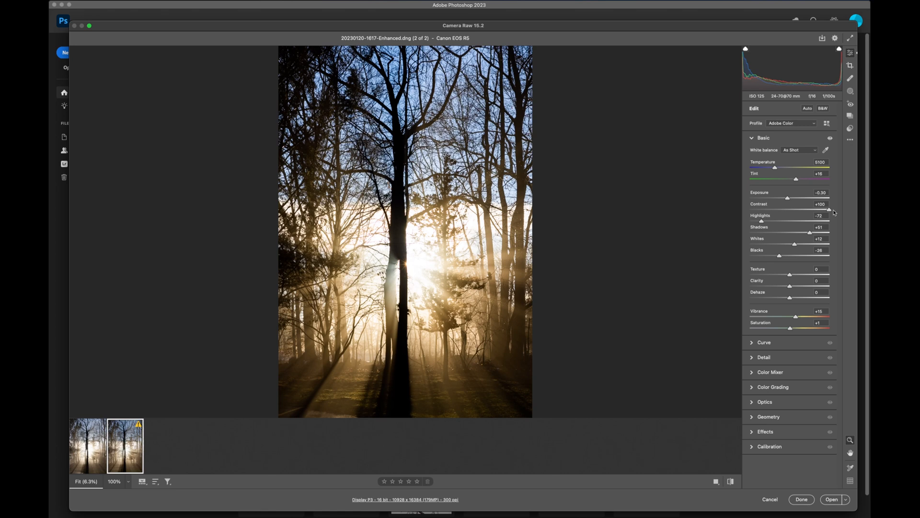
pyautogui.moveTo(835, 212); pyautogui.dragTo(795, 211)
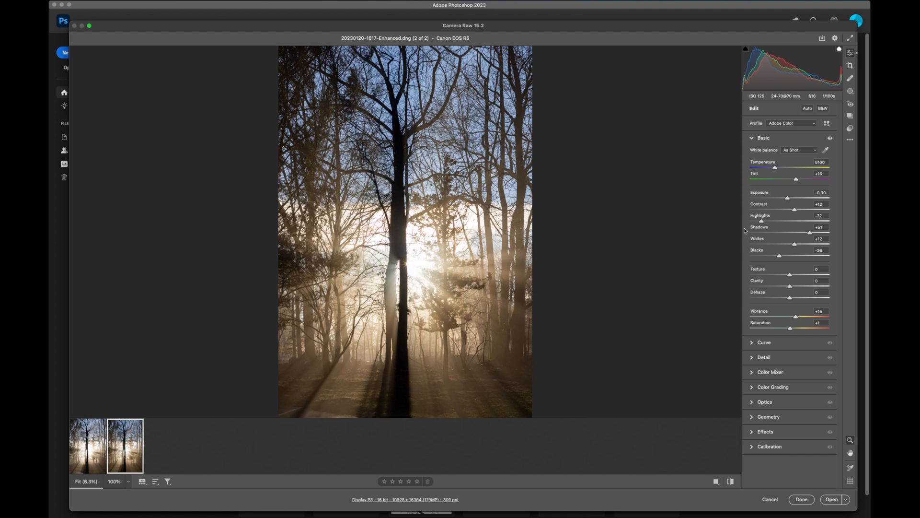
# - Lower the highlights to -84 to recover detail around the bright sun
pyautogui.moveTo(762, 221); pyautogui.dragTo(761, 222)
pyautogui.moveTo(762, 221); pyautogui.dragTo(792, 225)
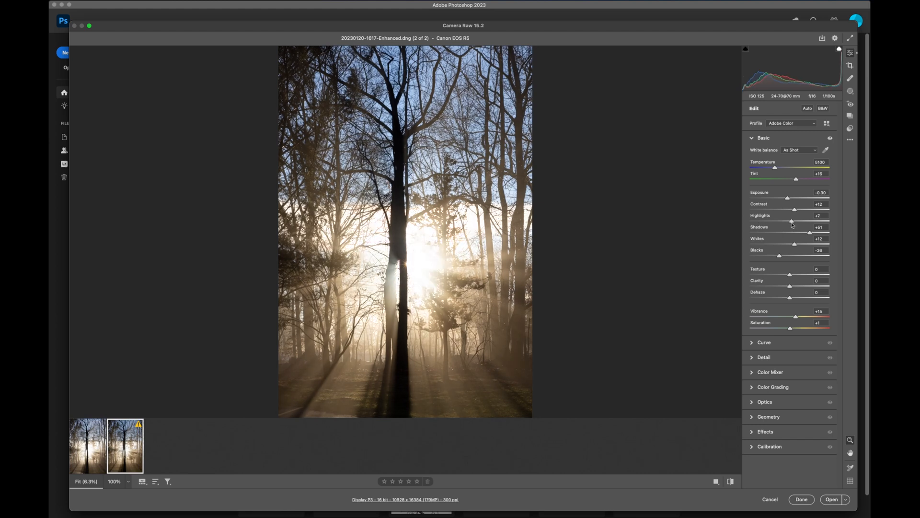
pyautogui.moveTo(792, 224); pyautogui.dragTo(758, 228)
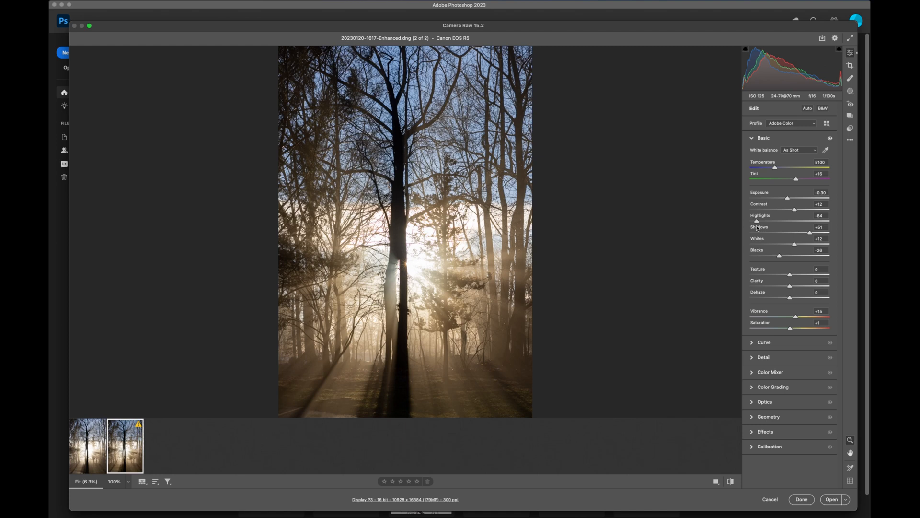
# - Set the shadows to +12 and the whites to 0
pyautogui.moveTo(811, 234); pyautogui.dragTo(806, 234)
pyautogui.moveTo(805, 234)
pyautogui.mouseDown()
pyautogui.moveTo(791, 235)
pyautogui.moveTo(809, 235)
pyautogui.mouseUp()
pyautogui.moveTo(809, 235); pyautogui.dragTo(794, 237)
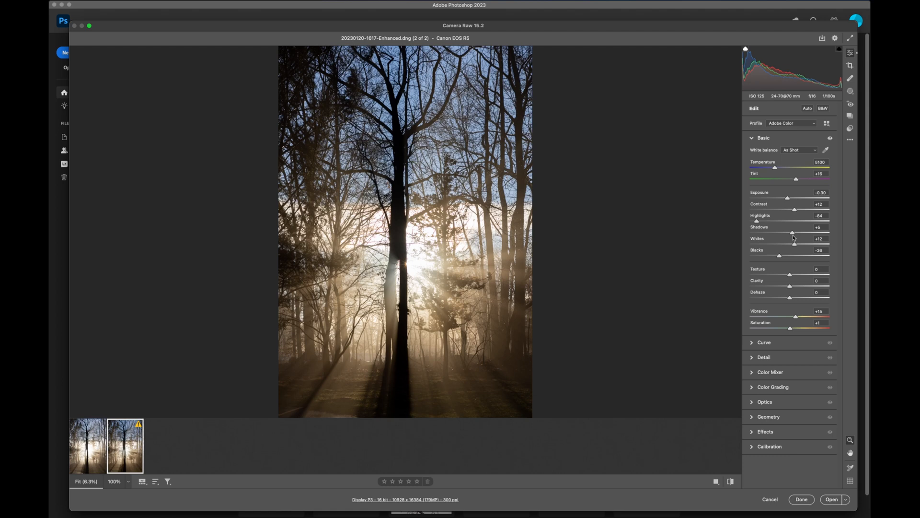
pyautogui.moveTo(793, 237); pyautogui.dragTo(796, 237)
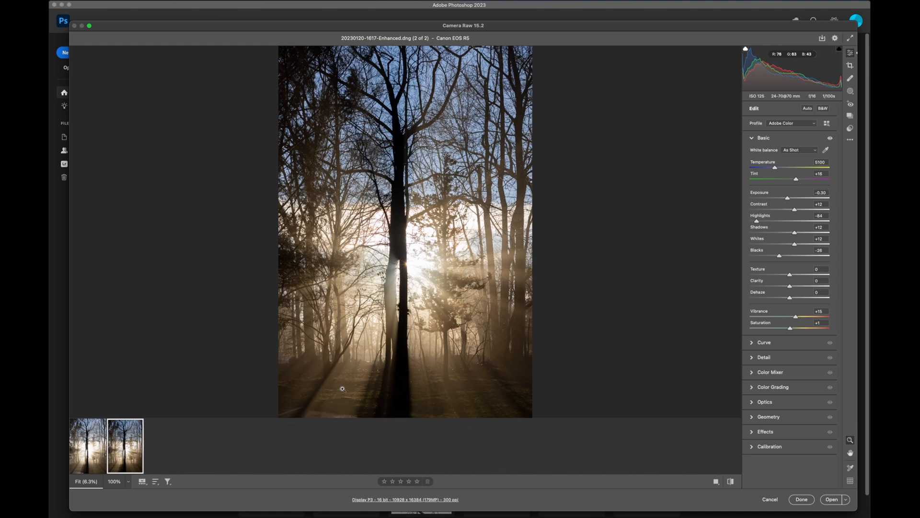
pyautogui.moveTo(787, 249); pyautogui.dragTo(770, 249)
# - Try the extreme texture setting on the photo and settle on +25
pyautogui.moveTo(790, 274); pyautogui.dragTo(794, 275)
pyautogui.moveTo(794, 277); pyautogui.dragTo(858, 278)
pyautogui.click(801, 274)
# - Compare strong and mild clarity on the photo and settle on +10
pyautogui.moveTo(791, 289); pyautogui.dragTo(789, 289)
pyautogui.moveTo(789, 289); pyautogui.dragTo(844, 284)
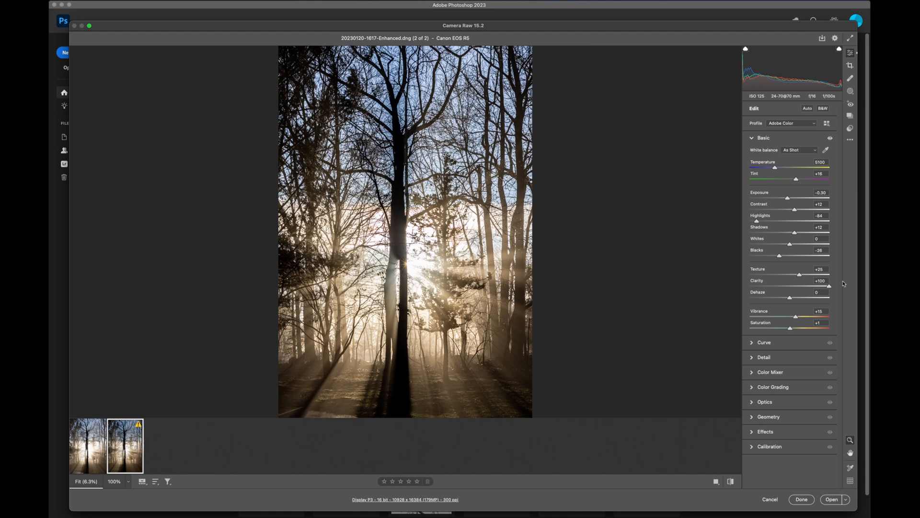
pyautogui.moveTo(844, 283); pyautogui.dragTo(797, 287)
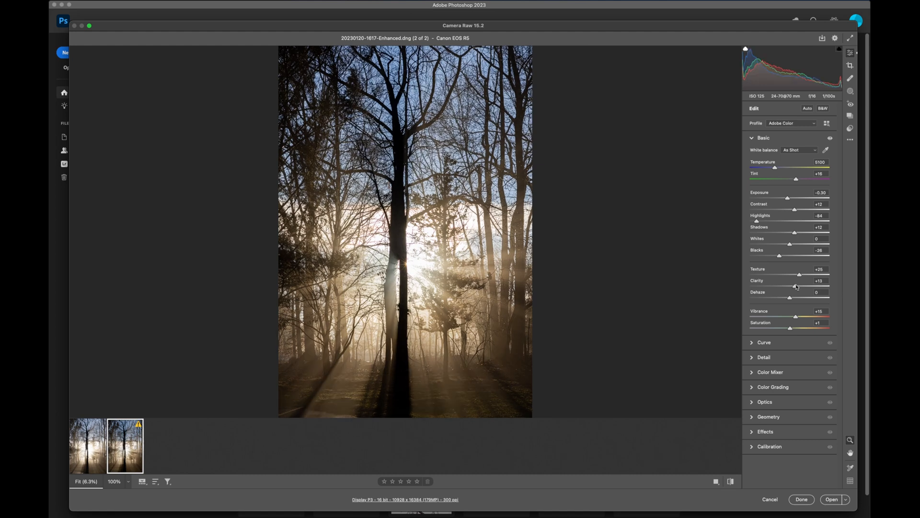
pyautogui.moveTo(797, 286); pyautogui.dragTo(794, 287)
pyautogui.moveTo(794, 287); pyautogui.dragTo(796, 289)
pyautogui.moveTo(796, 289); pyautogui.dragTo(863, 289)
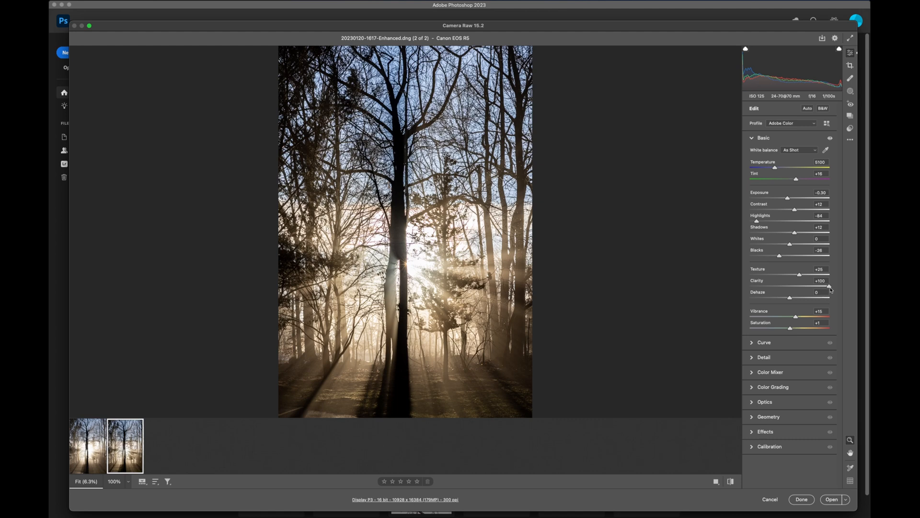
pyautogui.moveTo(831, 290); pyautogui.dragTo(797, 295)
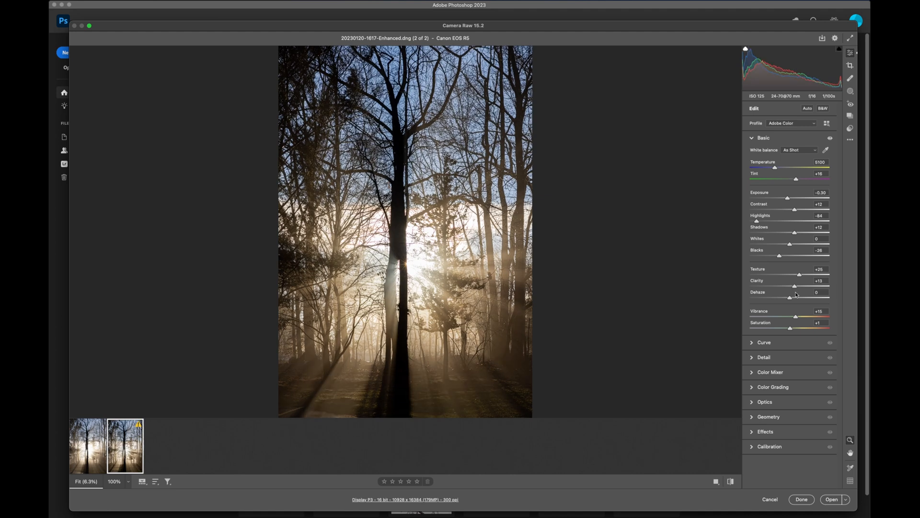
pyautogui.moveTo(796, 294); pyautogui.dragTo(791, 302)
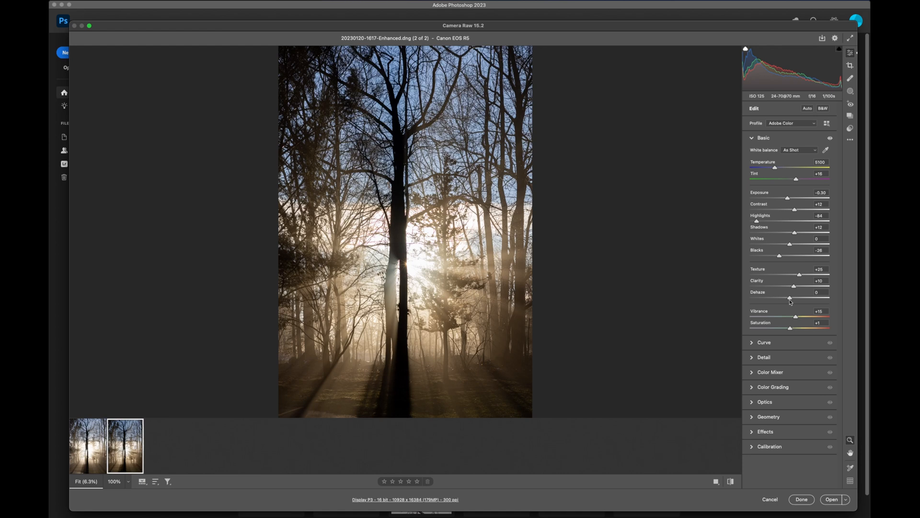
# - Test the dehaze effect at both extremes, -100 and +100, and settle on +20
pyautogui.moveTo(790, 298); pyautogui.dragTo(828, 298)
pyautogui.moveTo(828, 299); pyautogui.dragTo(740, 301)
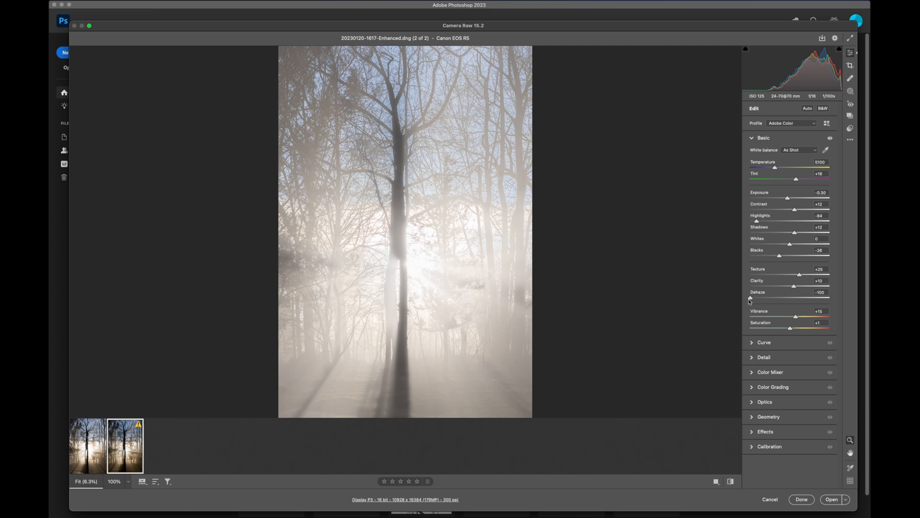
pyautogui.moveTo(751, 301); pyautogui.dragTo(817, 304)
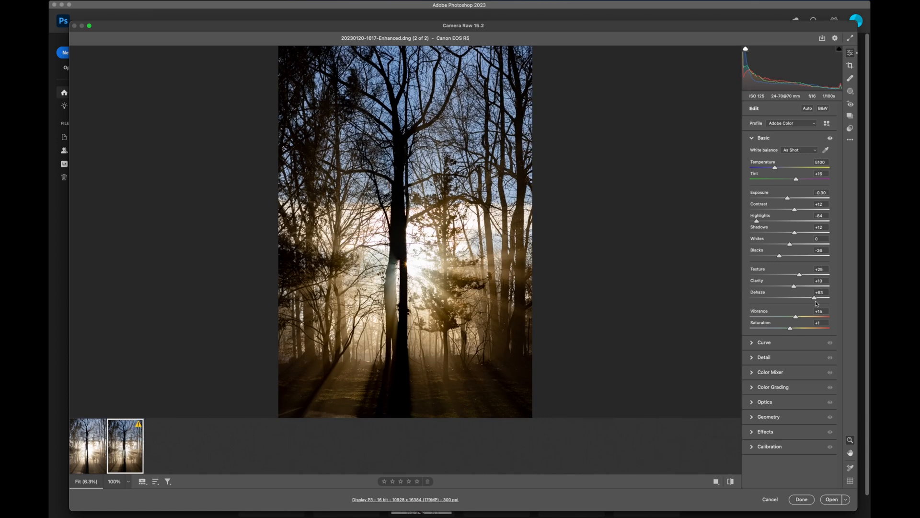
pyautogui.moveTo(817, 303); pyautogui.dragTo(834, 301)
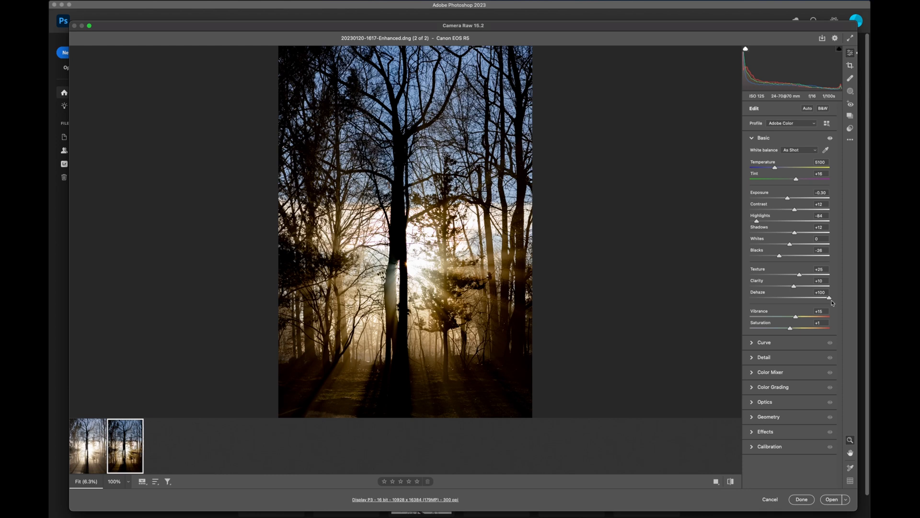
pyautogui.moveTo(832, 302); pyautogui.dragTo(799, 300)
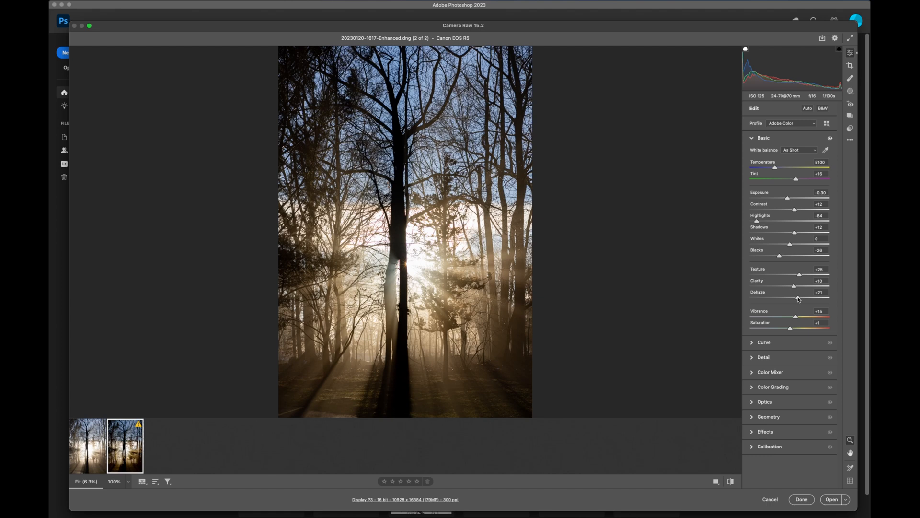
pyautogui.moveTo(798, 299); pyautogui.dragTo(798, 299)
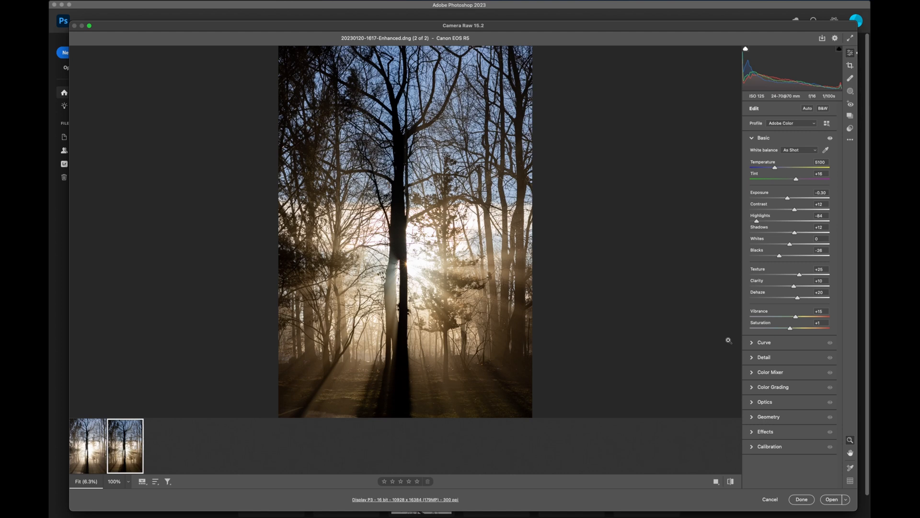
# - Fine-tune the vibrance and saturation, and open the developed photo in Photoshop
pyautogui.moveTo(796, 318); pyautogui.dragTo(792, 329)
pyautogui.moveTo(794, 329); pyautogui.dragTo(792, 329)
pyautogui.press('Return')
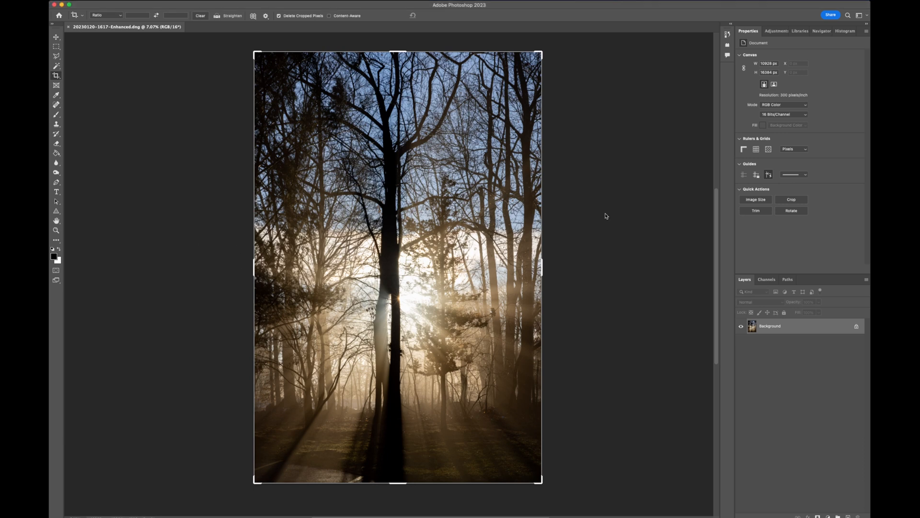
# - Activate the Move tool and unlock the Background layer so it becomes a regular layer
pyautogui.click(57, 38)
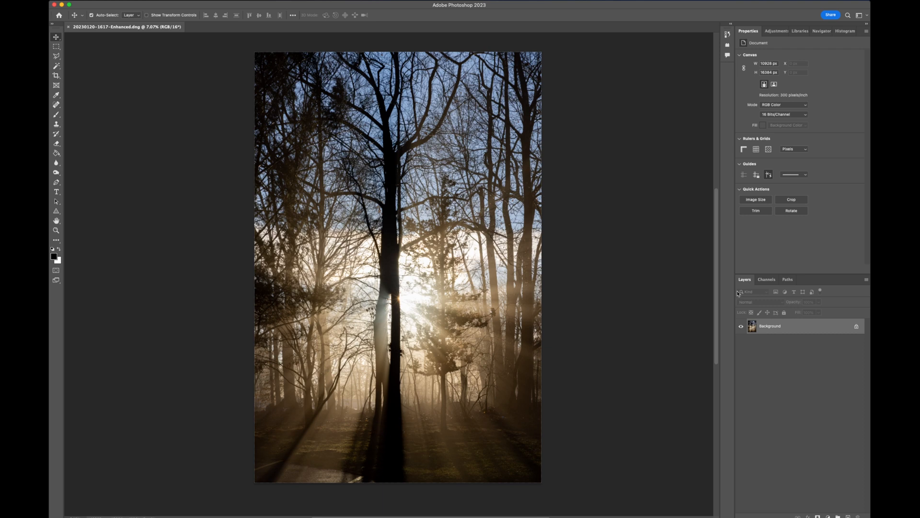
pyautogui.click(857, 327)
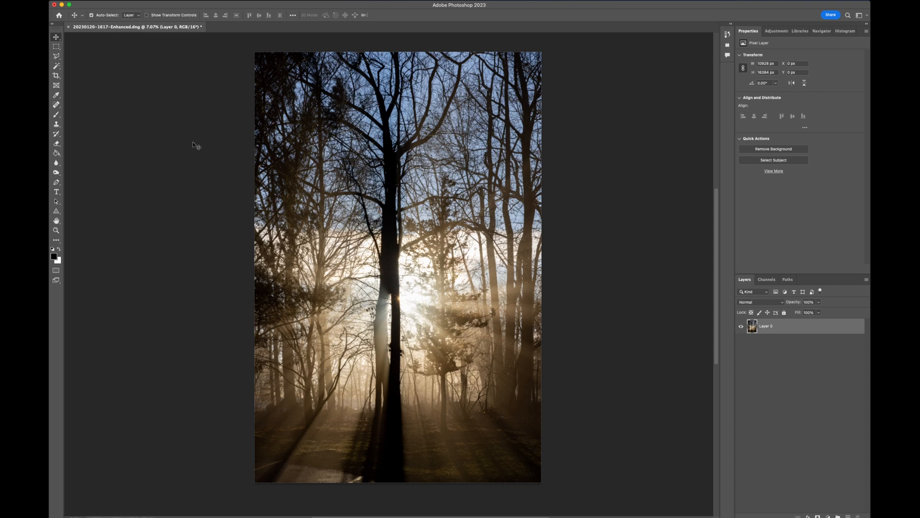
# - Crop the photo to a 1:1 square, framing the sunburst, the central trunk and the light rays on the ground
pyautogui.click(57, 76)
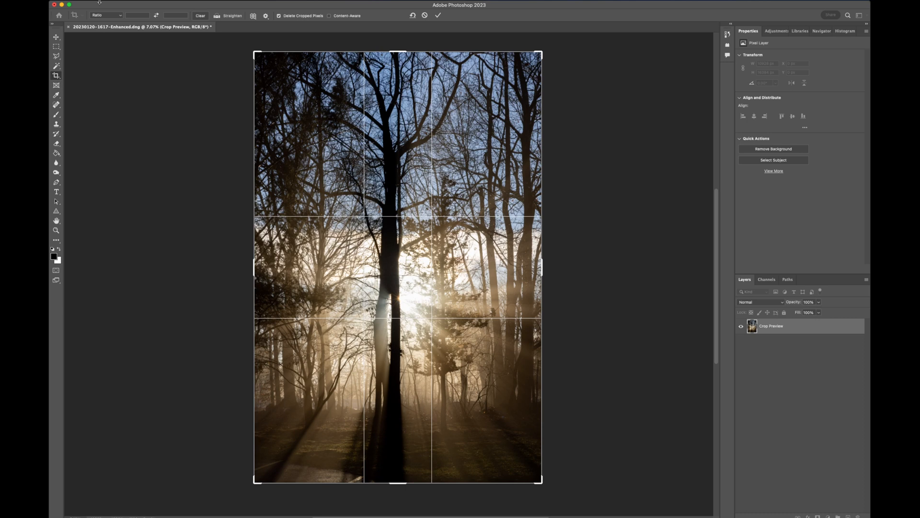
pyautogui.press('Return')
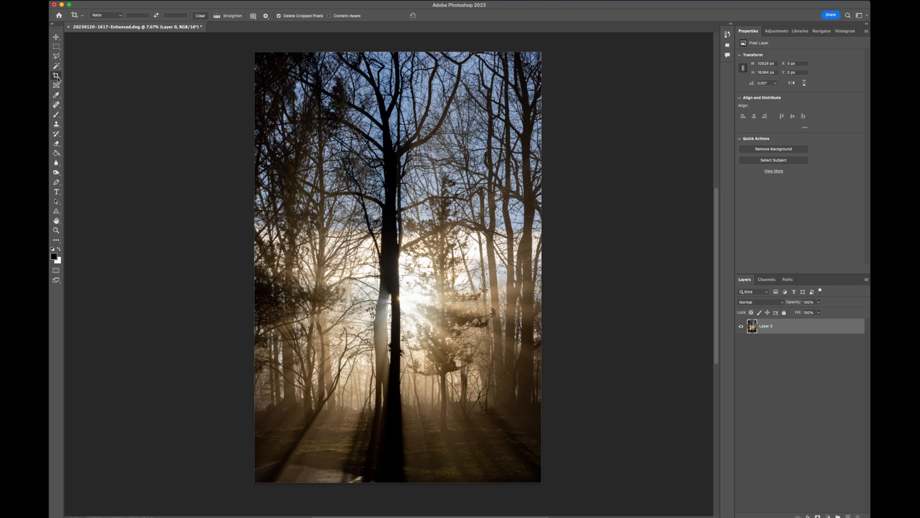
pyautogui.click(118, 15)
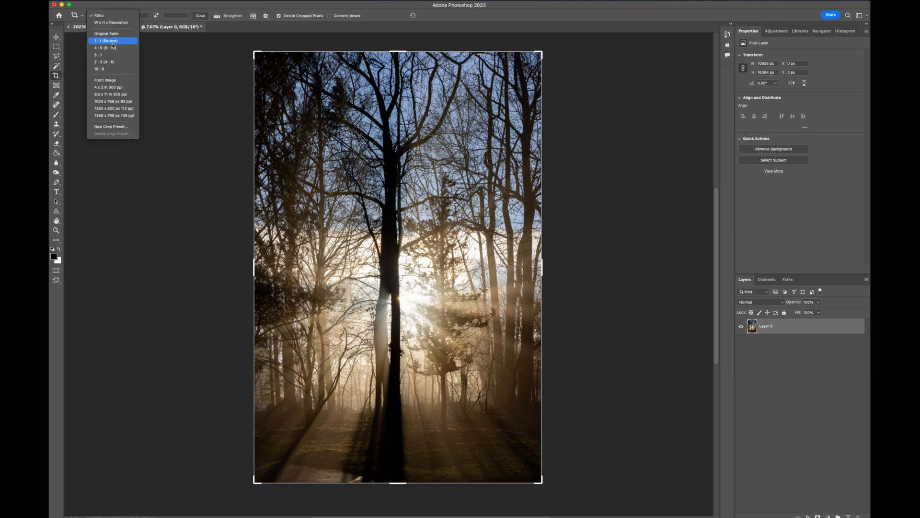
pyautogui.click(113, 42)
pyautogui.moveTo(414, 278); pyautogui.dragTo(410, 249)
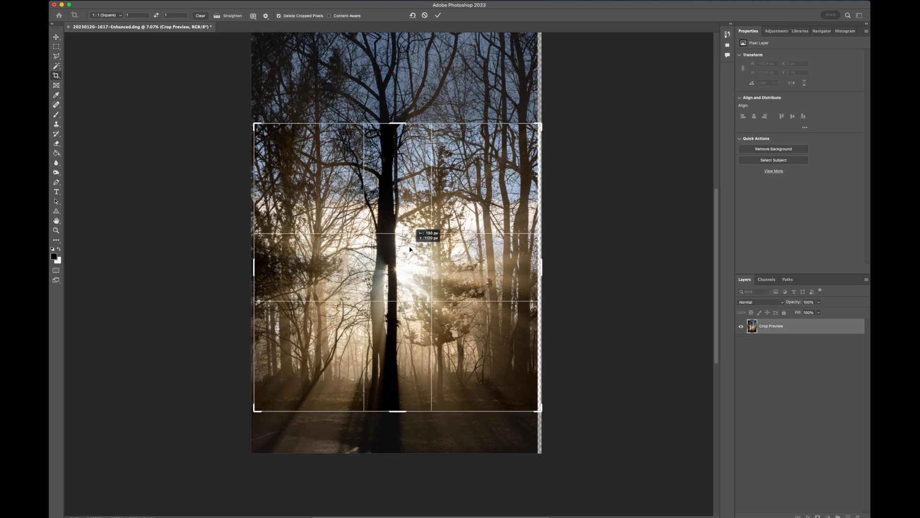
pyautogui.moveTo(410, 248); pyautogui.dragTo(410, 243)
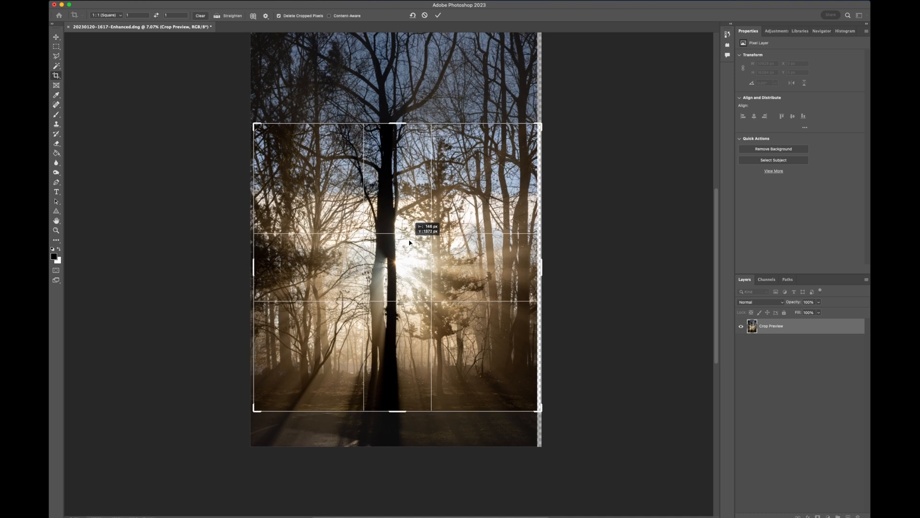
pyautogui.moveTo(410, 243); pyautogui.dragTo(412, 239)
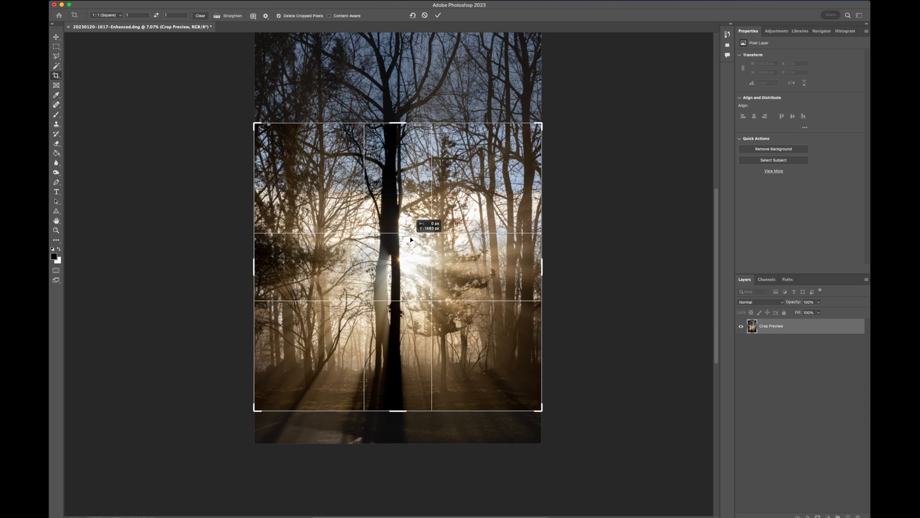
pyautogui.press('Return')
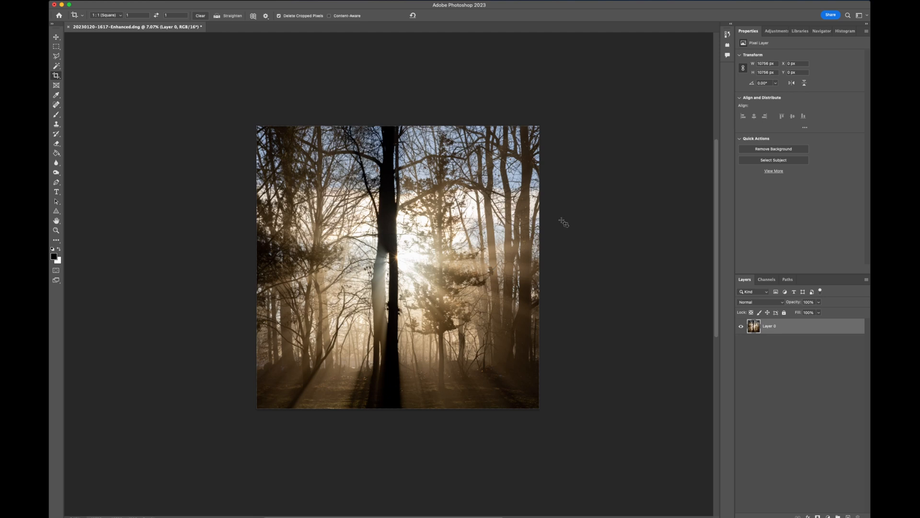
# - Add a Hue/Saturation adjustment layer above the photo and open Color Range for its layer mask
pyautogui.click(828, 516)
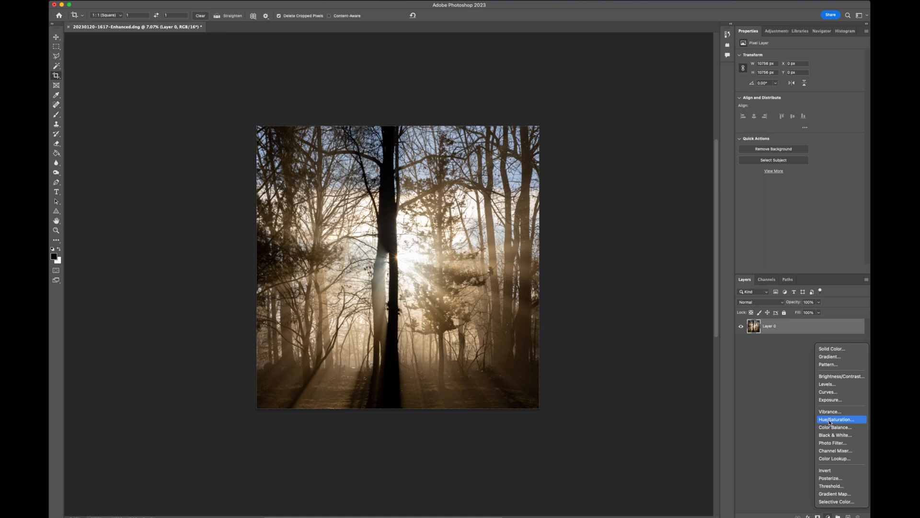
pyautogui.click(831, 420)
pyautogui.click(830, 136)
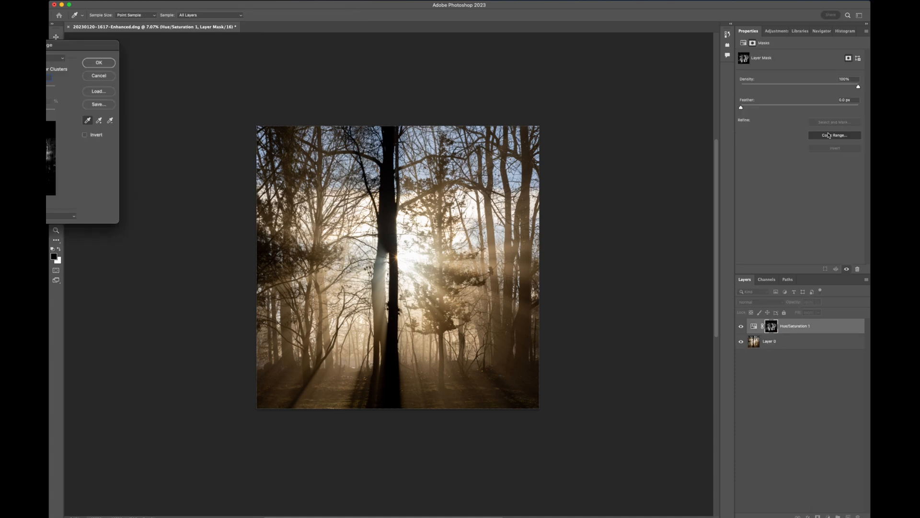
pyautogui.moveTo(53, 50); pyautogui.dragTo(183, 56)
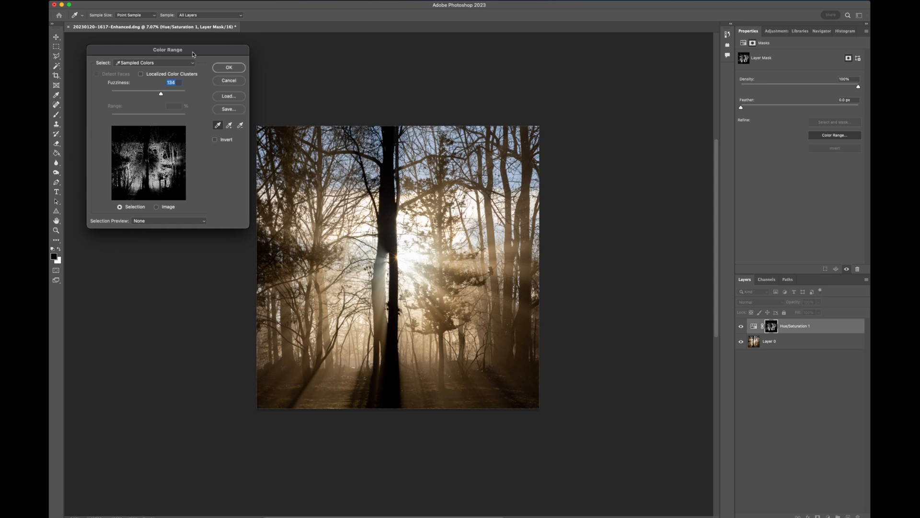
pyautogui.moveTo(194, 54); pyautogui.dragTo(192, 54)
# - Sample the blue sky between the upper trees and restrict the mask's colour range to a fuzziness of 52
pyautogui.click(514, 171)
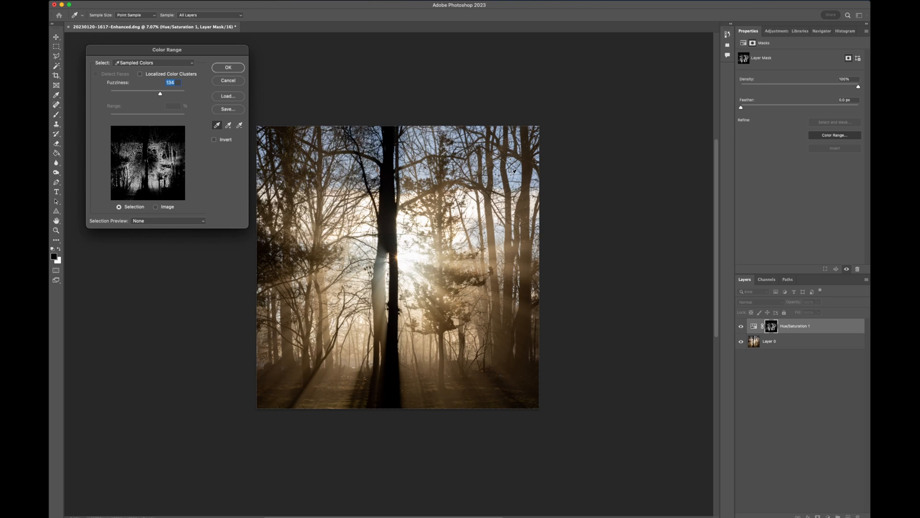
pyautogui.click(512, 173)
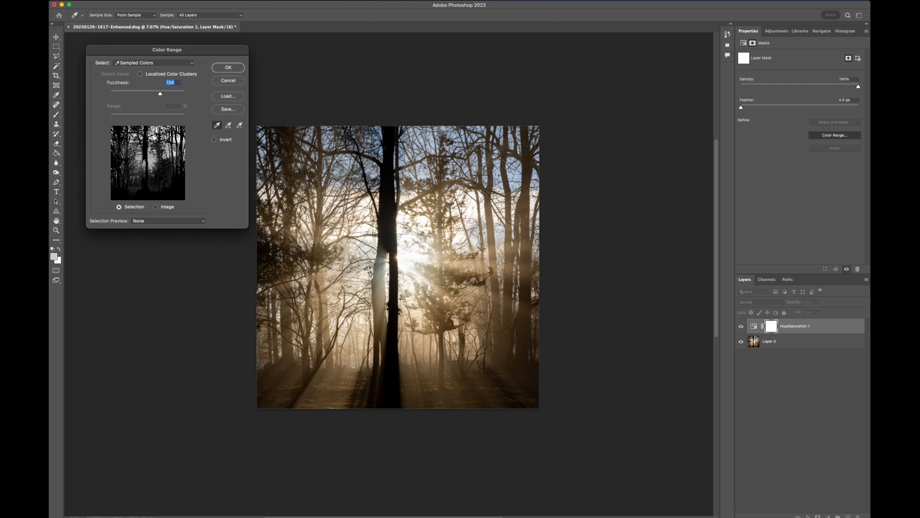
pyautogui.moveTo(161, 93); pyautogui.dragTo(130, 95)
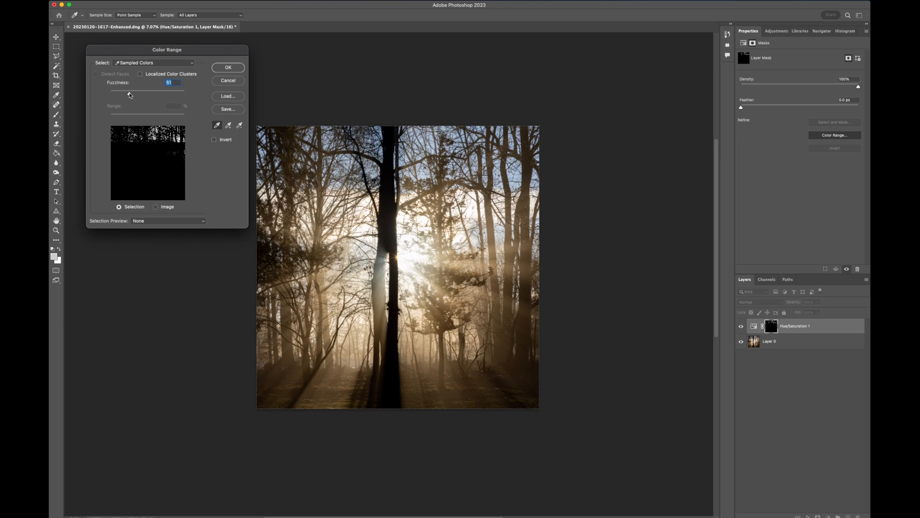
pyautogui.moveTo(130, 95); pyautogui.dragTo(130, 95)
pyautogui.click(228, 67)
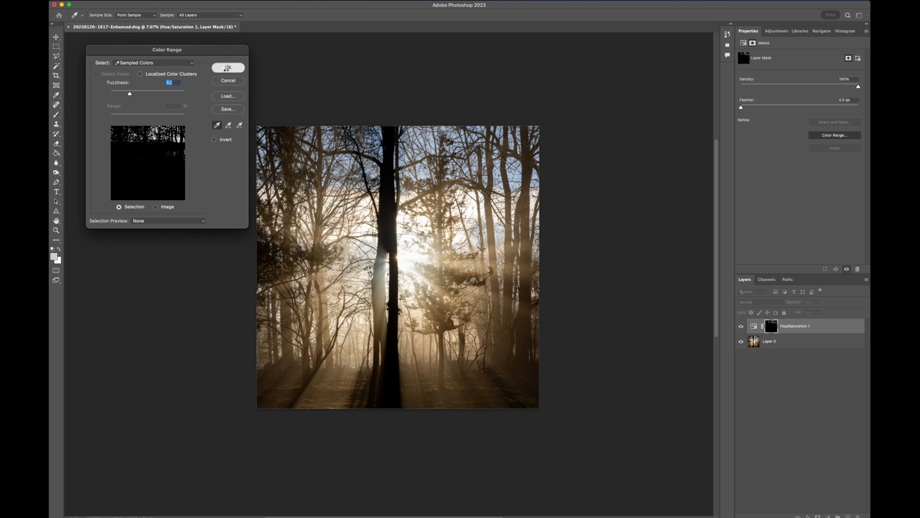
# - Set the Hue/Saturation layer's hue to -180 and saturation to +4, and switch to the Move tool
pyautogui.press('c')
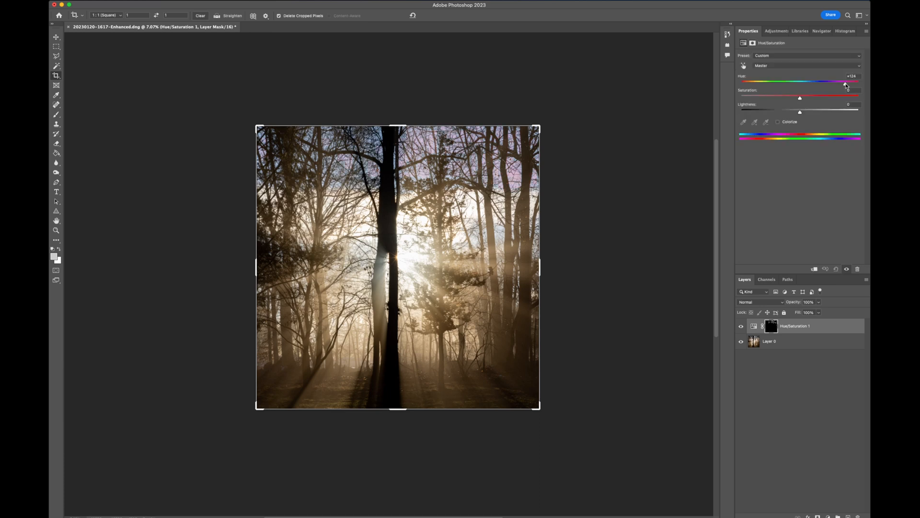
pyautogui.moveTo(846, 85); pyautogui.dragTo(736, 86)
pyautogui.moveTo(800, 99)
pyautogui.mouseDown()
pyautogui.moveTo(870, 97)
pyautogui.moveTo(803, 99)
pyautogui.mouseUp()
pyautogui.moveTo(802, 100); pyautogui.dragTo(803, 99)
pyautogui.press('v')
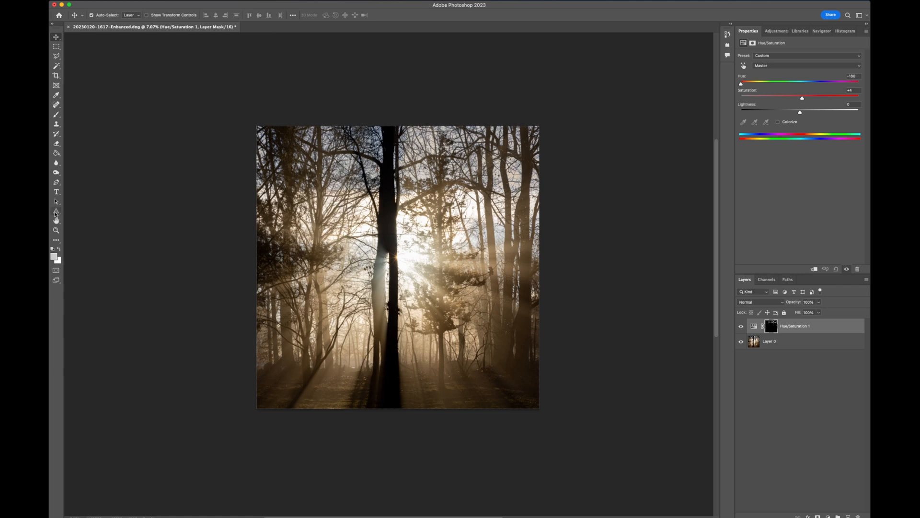
# - Draw a black-filled ellipse shape about 12431 by 11616 px over the photo, using the default colours
pyautogui.click(56, 213)
pyautogui.click(87, 217)
pyautogui.press('d')
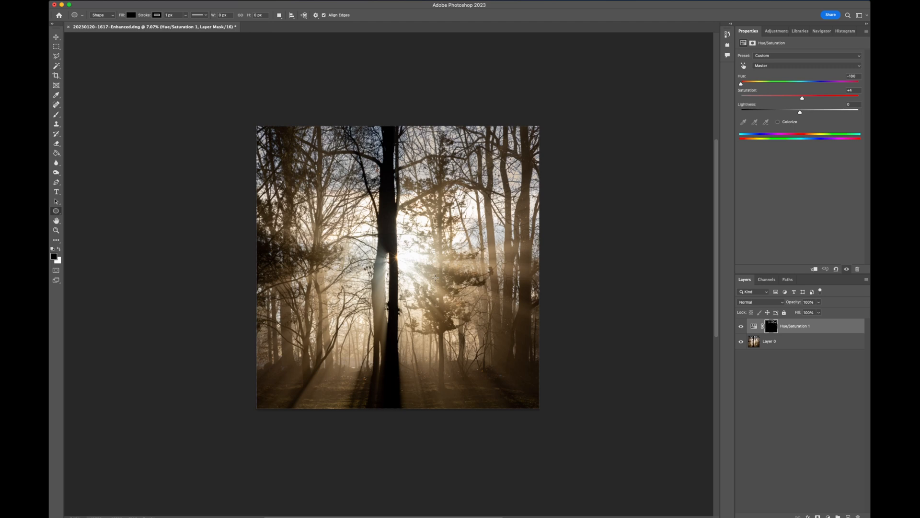
pyautogui.moveTo(241, 113); pyautogui.dragTo(419, 264)
pyautogui.moveTo(418, 265); pyautogui.dragTo(589, 437)
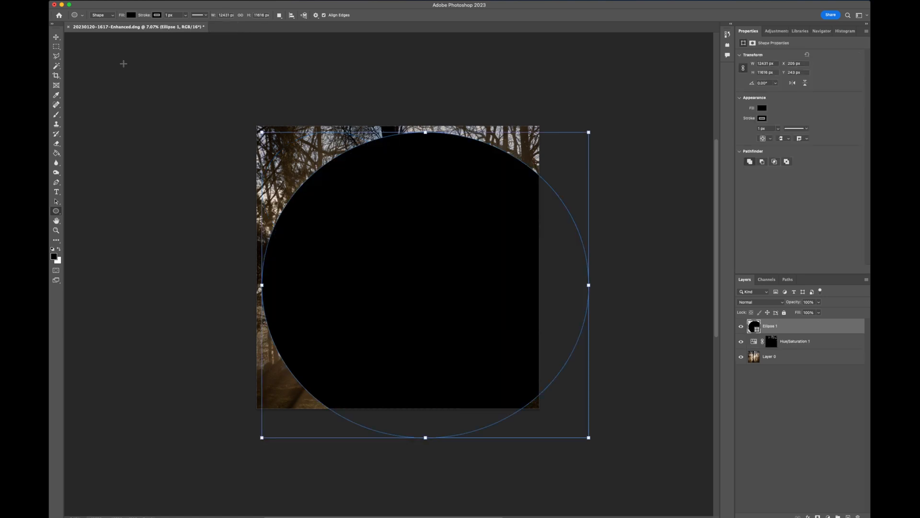
# - Centre the black ellipse over the photo and subtract its shape so the fill covers only the corners
pyautogui.press('v')
pyautogui.moveTo(465, 294); pyautogui.dragTo(423, 273)
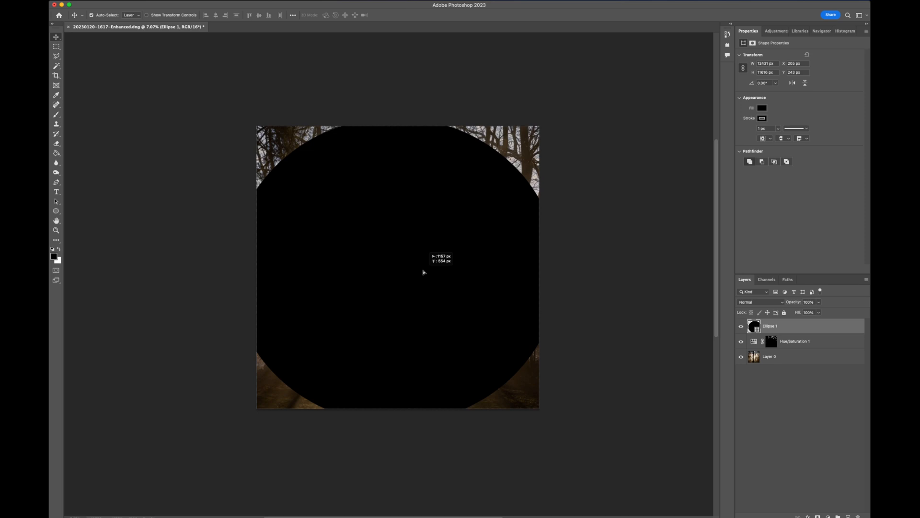
pyautogui.moveTo(424, 272); pyautogui.dragTo(424, 272)
pyautogui.click(762, 162)
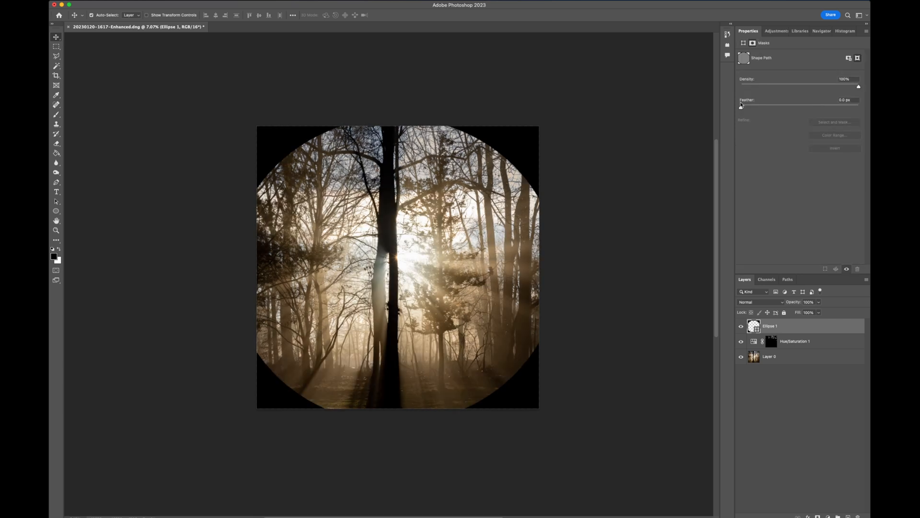
# - Feather the ellipse shape by 1000 px and lower its layer opacity to about 40% for a soft vignette
pyautogui.moveTo(741, 106); pyautogui.dragTo(742, 109)
pyautogui.moveTo(742, 109); pyautogui.dragTo(862, 111)
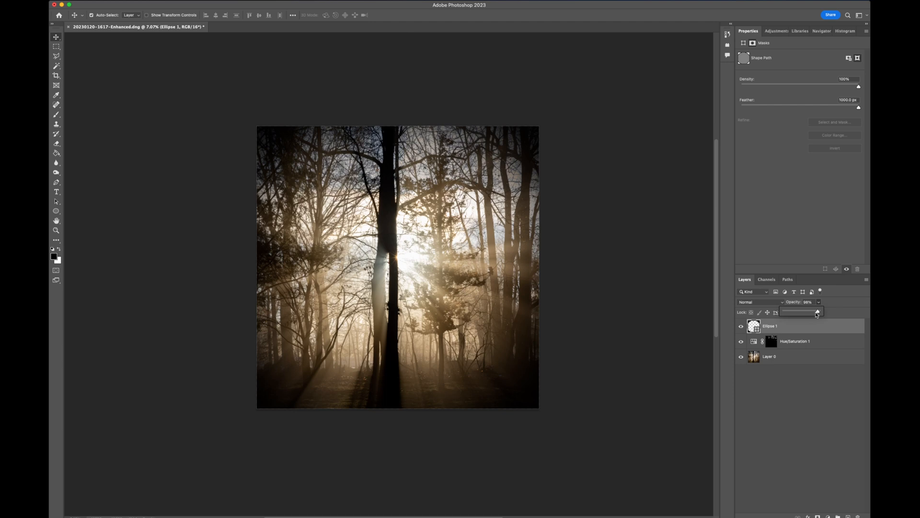
pyautogui.moveTo(817, 315); pyautogui.dragTo(795, 312)
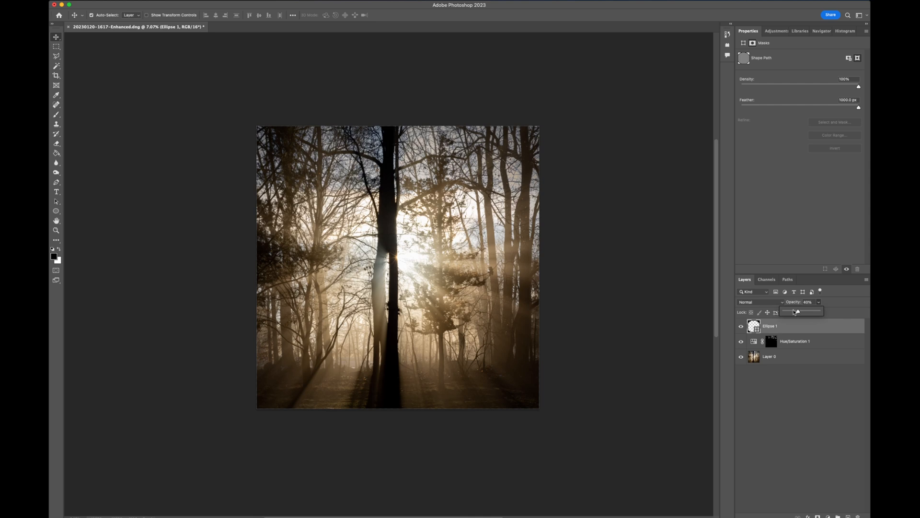